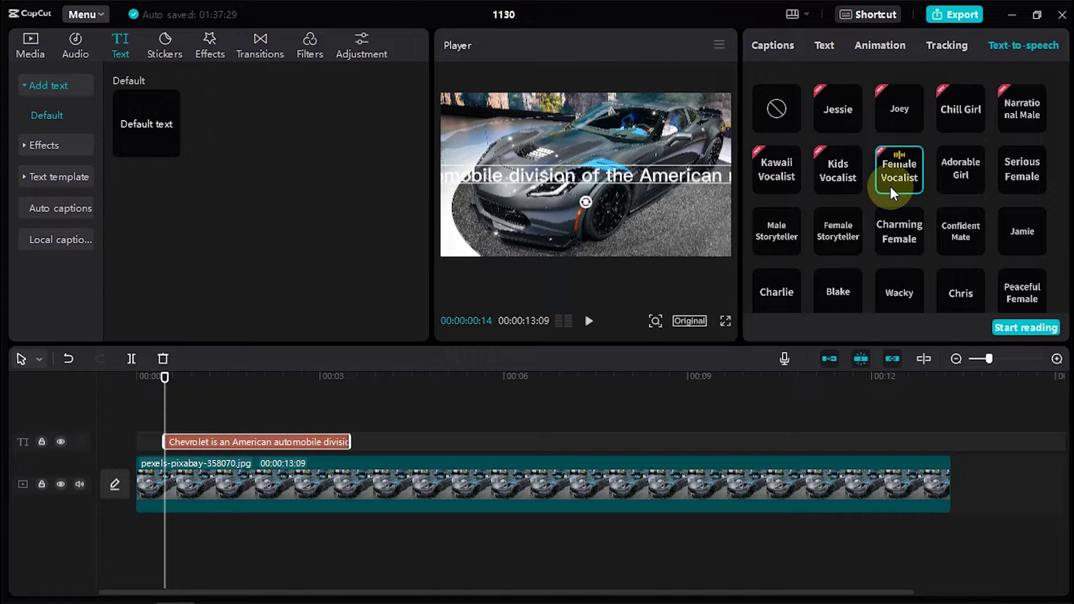
- Preview the Kids Vocalist and Adorable Girl text-to-speech voices
click(838, 180)
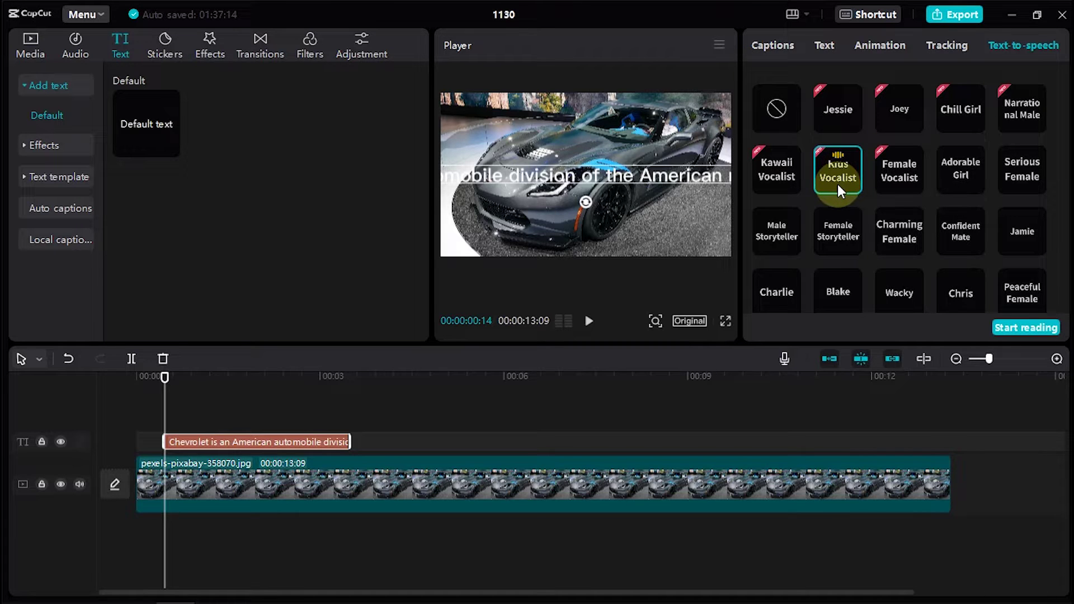
click(958, 177)
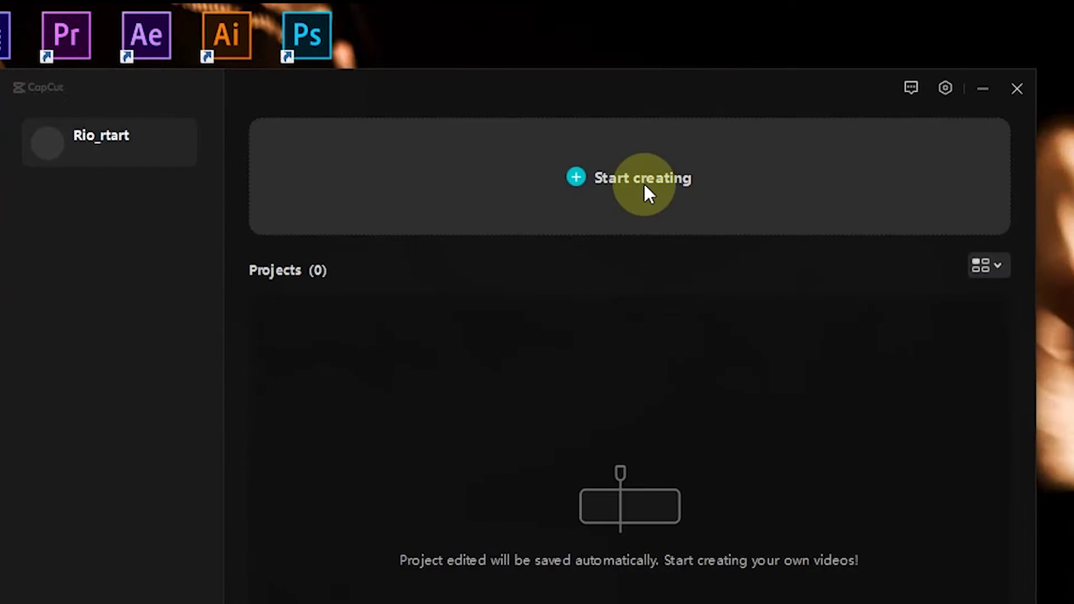
- Start a new project and import the car photo pexels-pixabay-358070
click(645, 186)
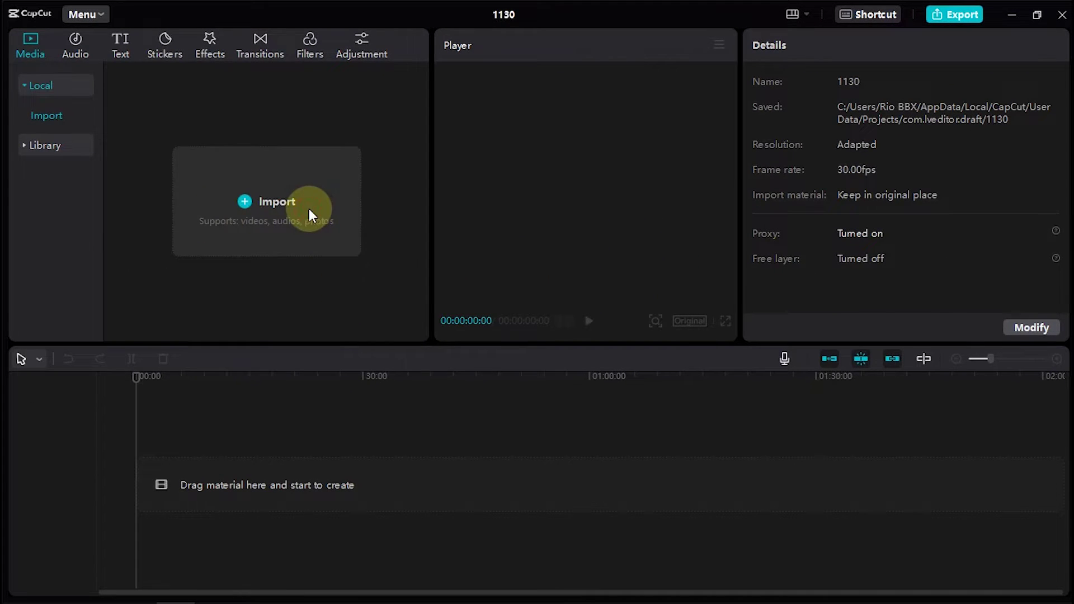
click(311, 213)
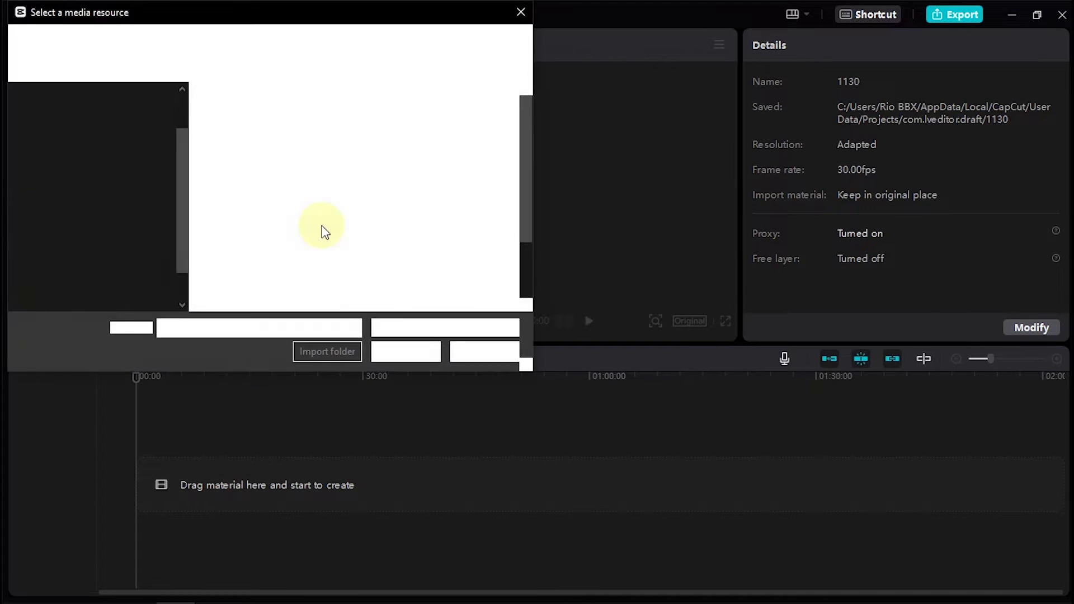
scroll(353, 224, down, 5)
click(453, 149)
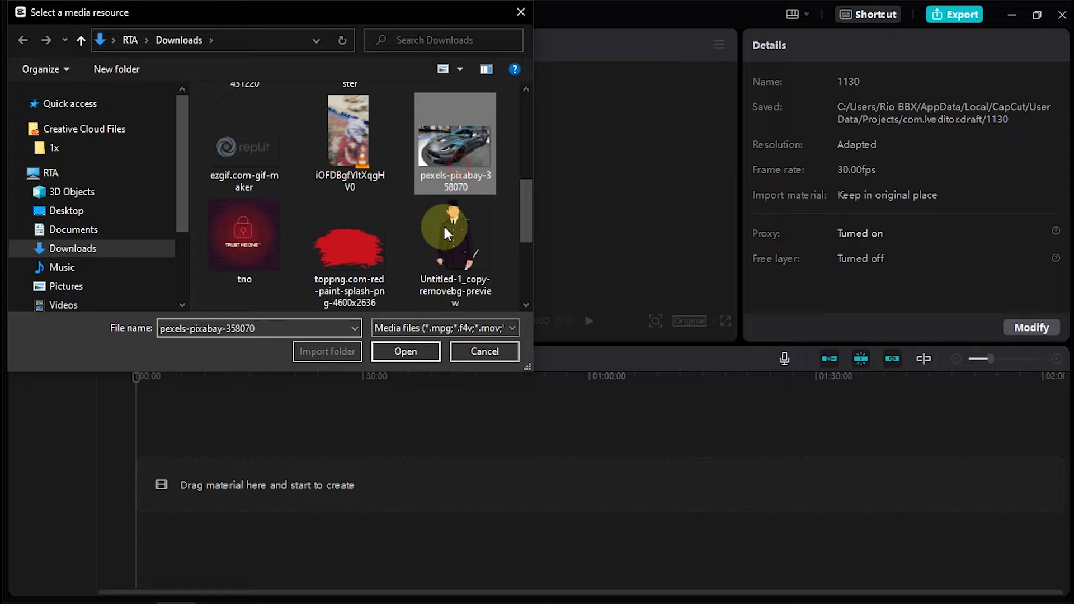
click(405, 351)
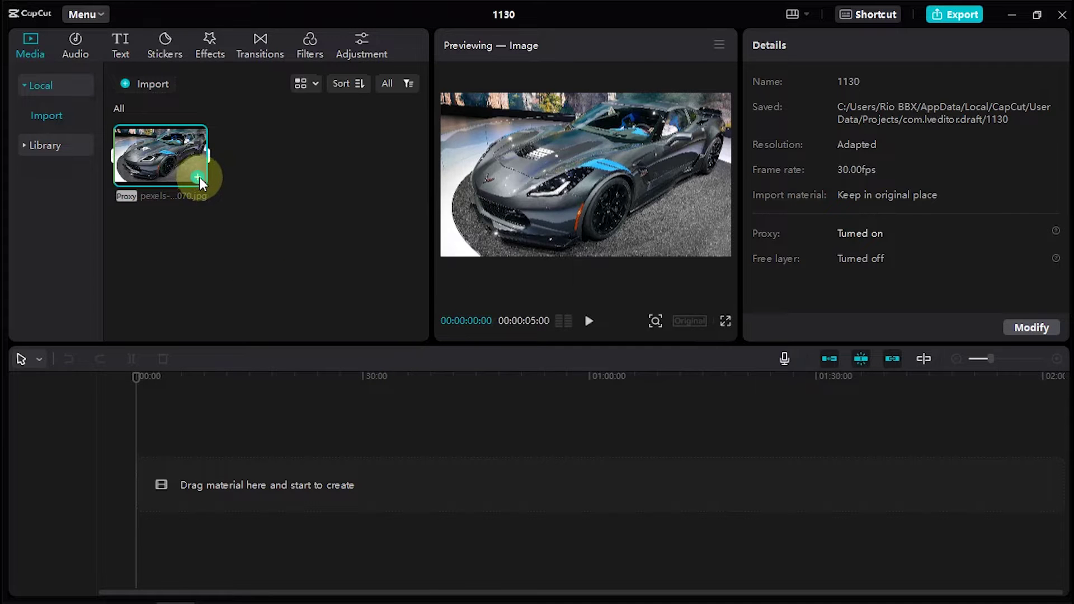
- Add the car photo to the timeline and stretch it to 13:09
click(200, 176)
click(180, 478)
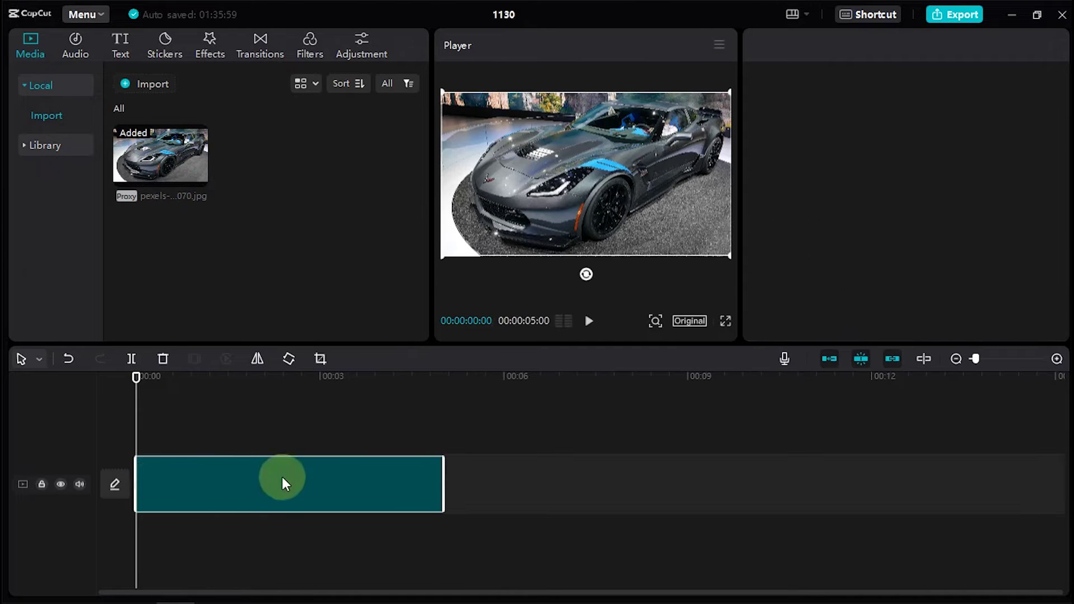
drag(444, 479, 949, 458)
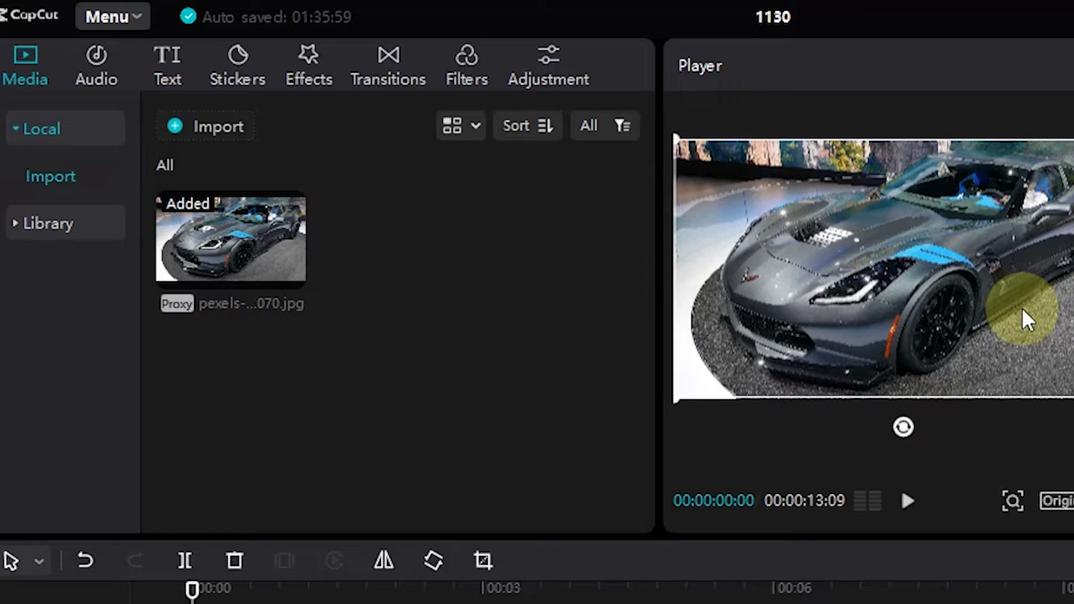
- Add a Default text clip starting around 0.5 s on the timeline
click(167, 66)
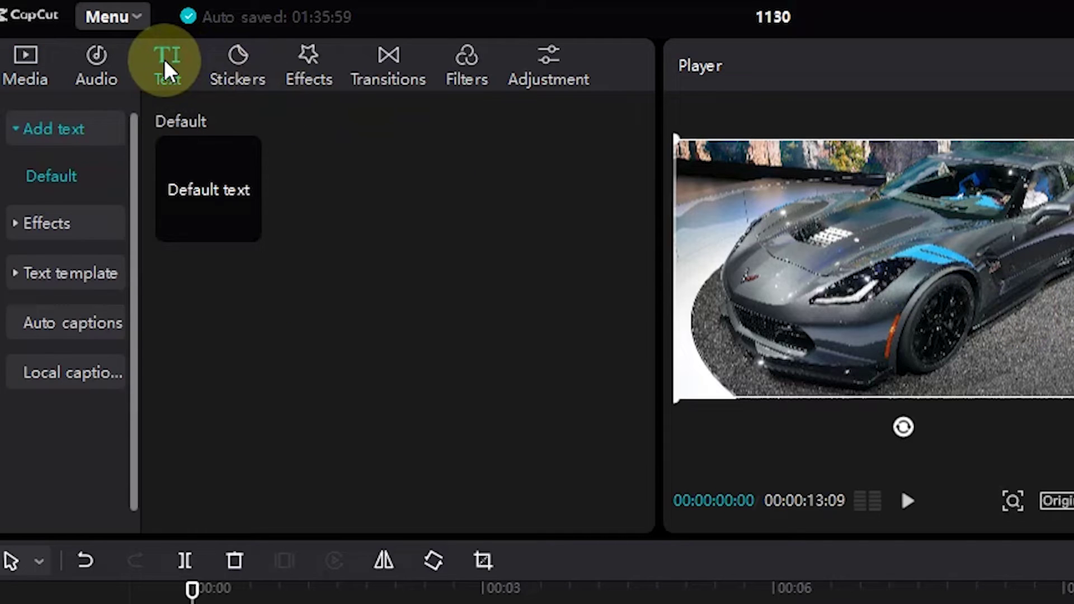
mouse_move(248, 224)
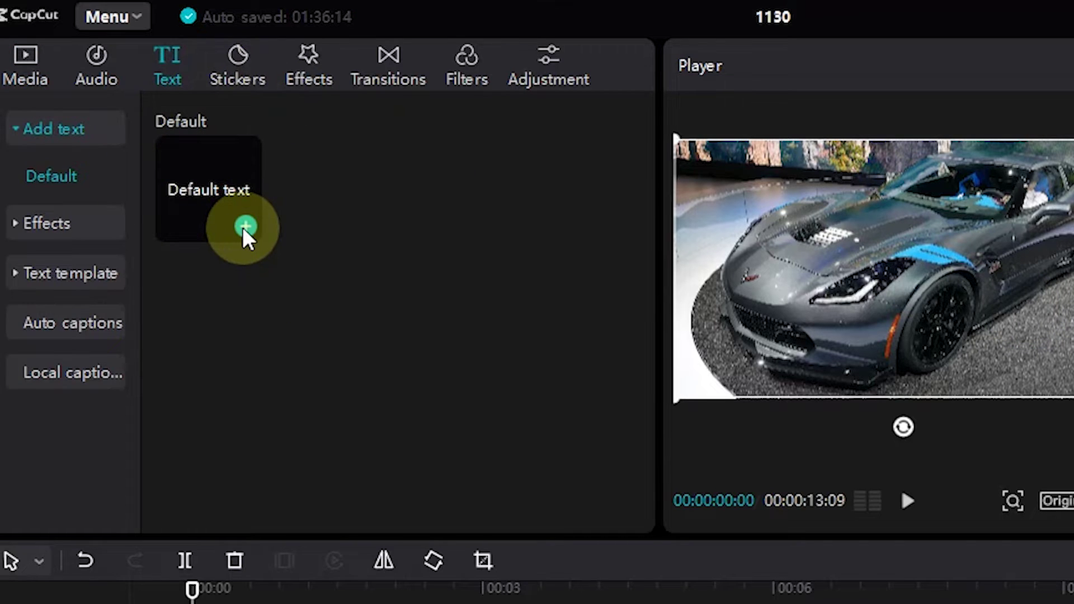
click(245, 227)
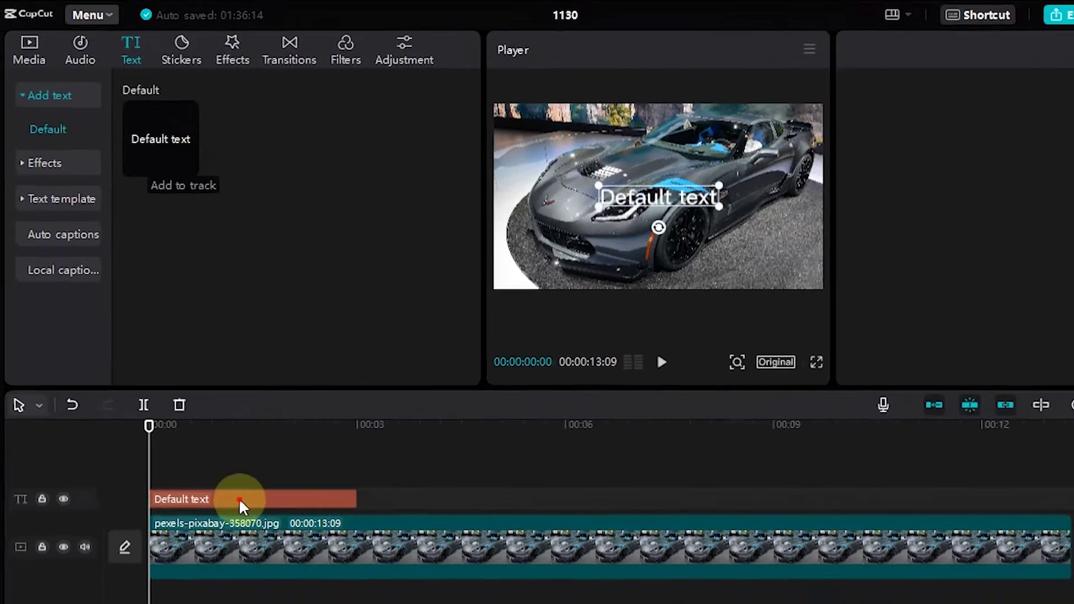
drag(242, 503, 274, 502)
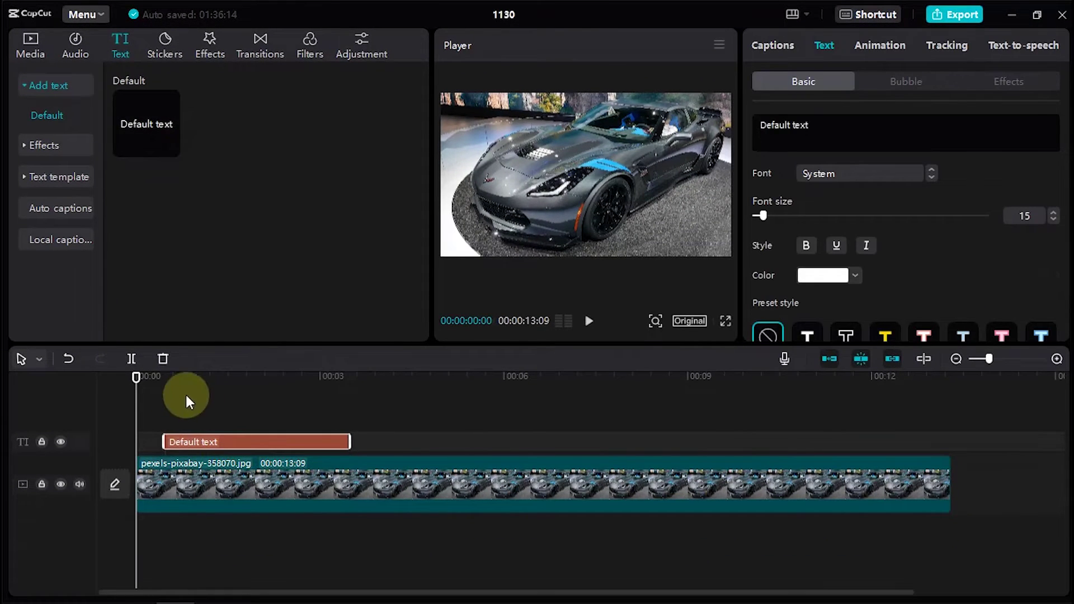
drag(149, 380, 163, 385)
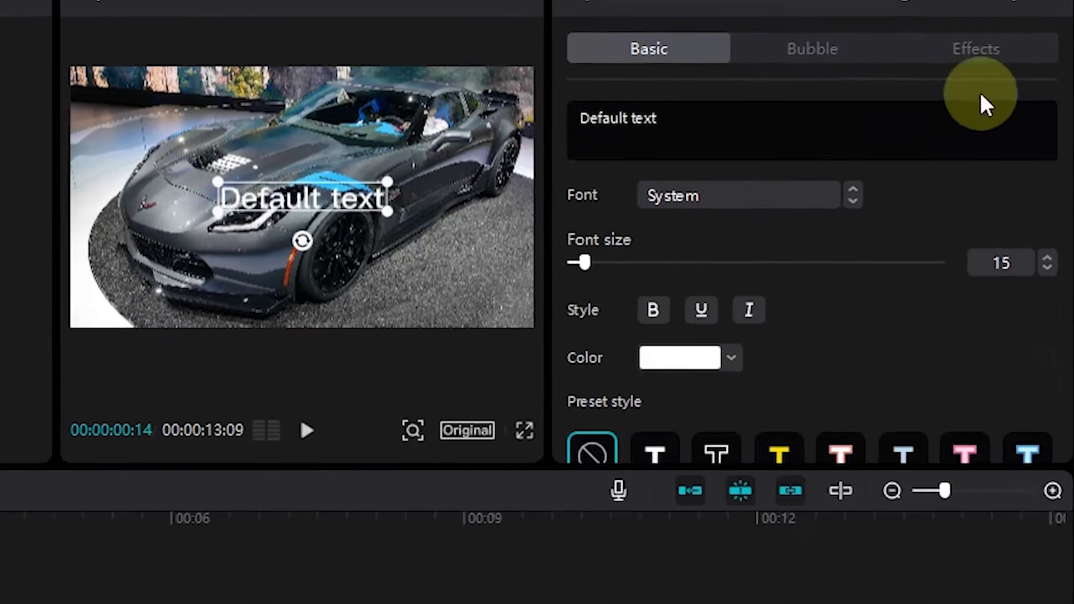
- Replace the placeholder with the Chevrolet sentence copied from the notes
triple_click(680, 105)
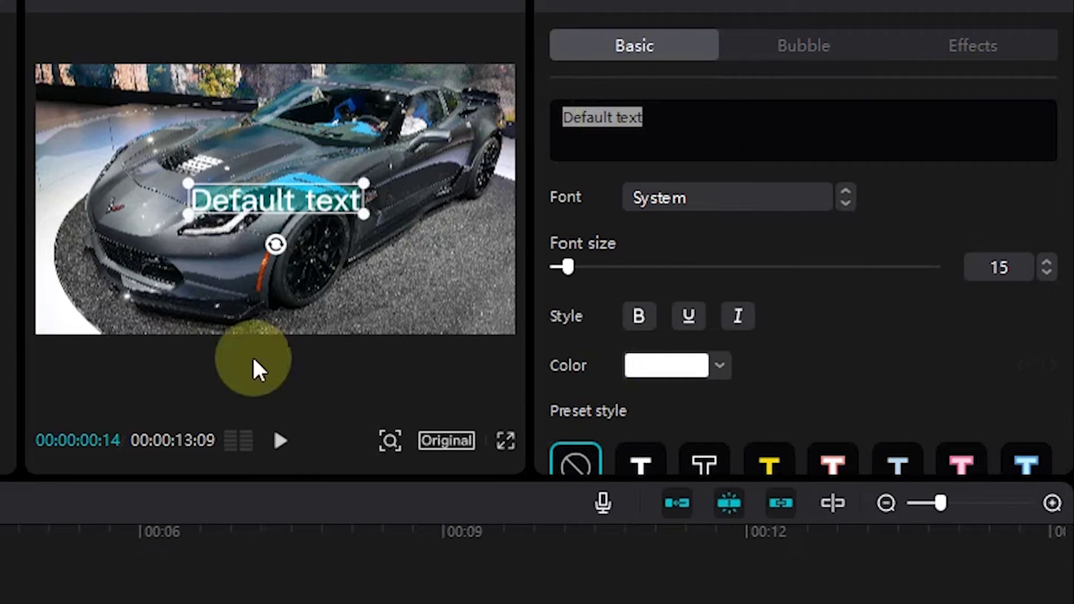
key(alt+Tab)
key(ctrl+a)
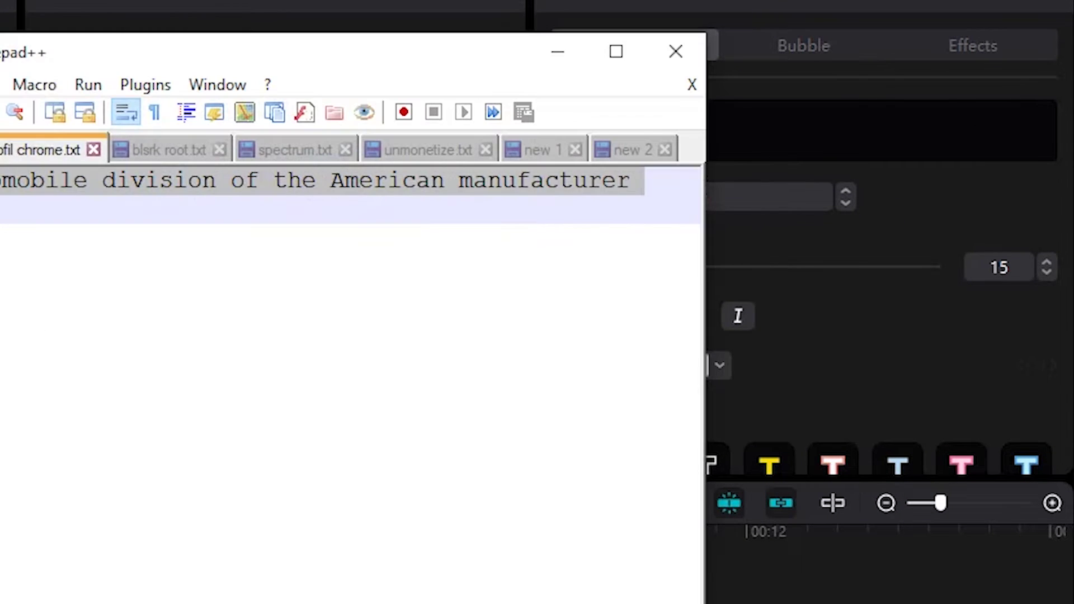
key(alt+Tab)
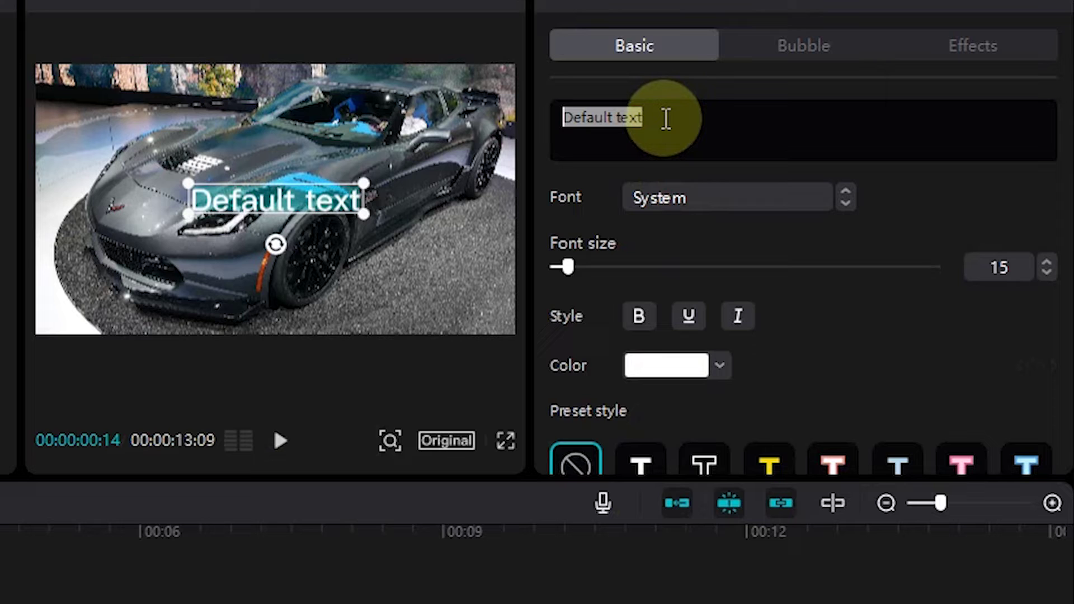
text(Chevrolet is an American automobile division of the American manufacturer General Motors.)
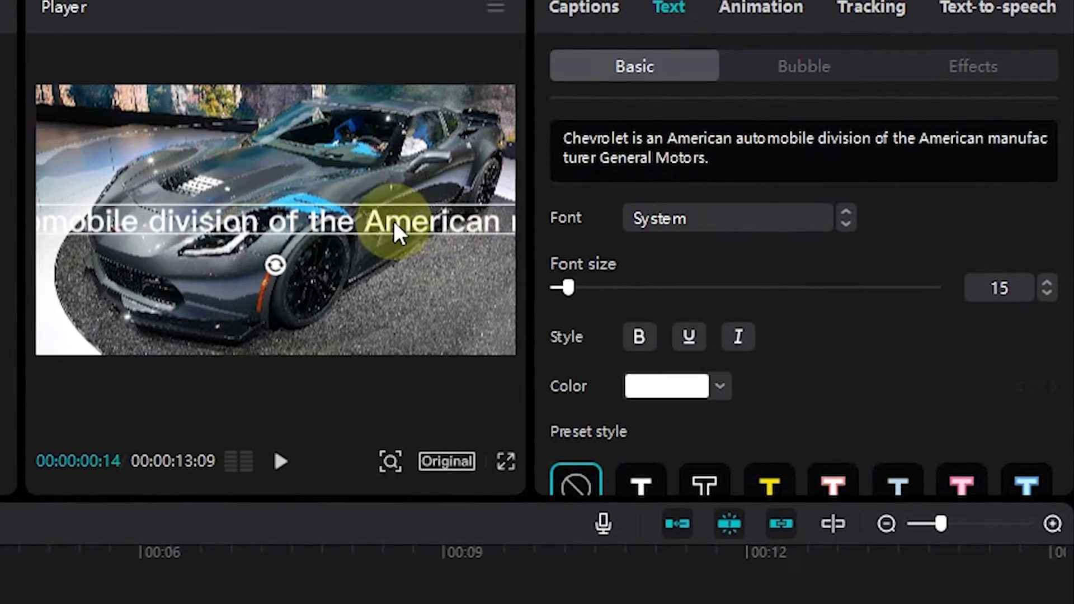
- Audition the Jessie, Chill Girl, Kawaii Vocalist and Kids Vocalist voices, then choose Female Vocalist
click(1004, 25)
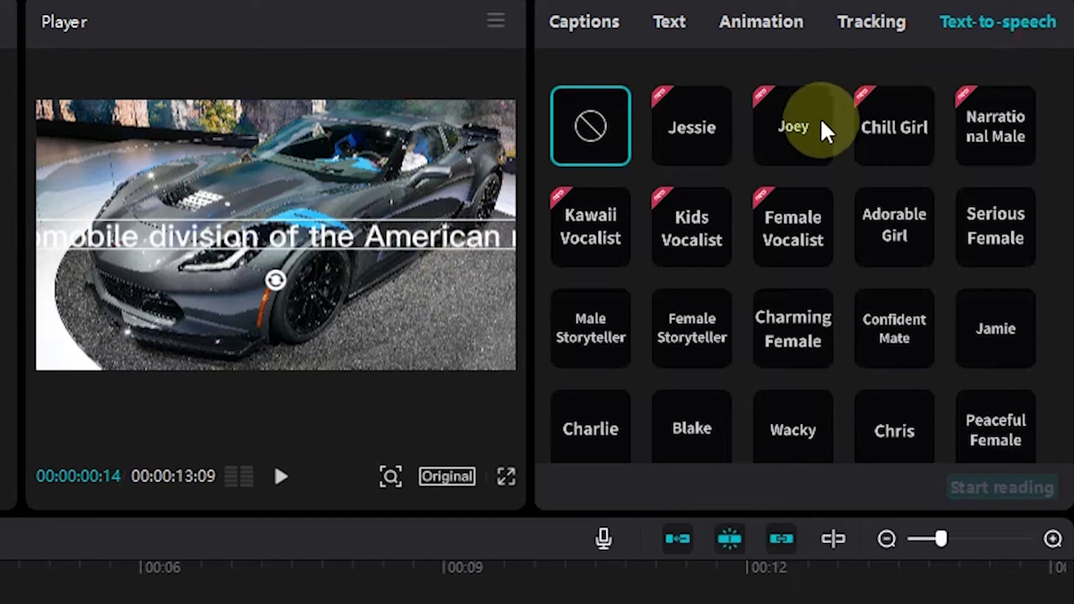
click(689, 138)
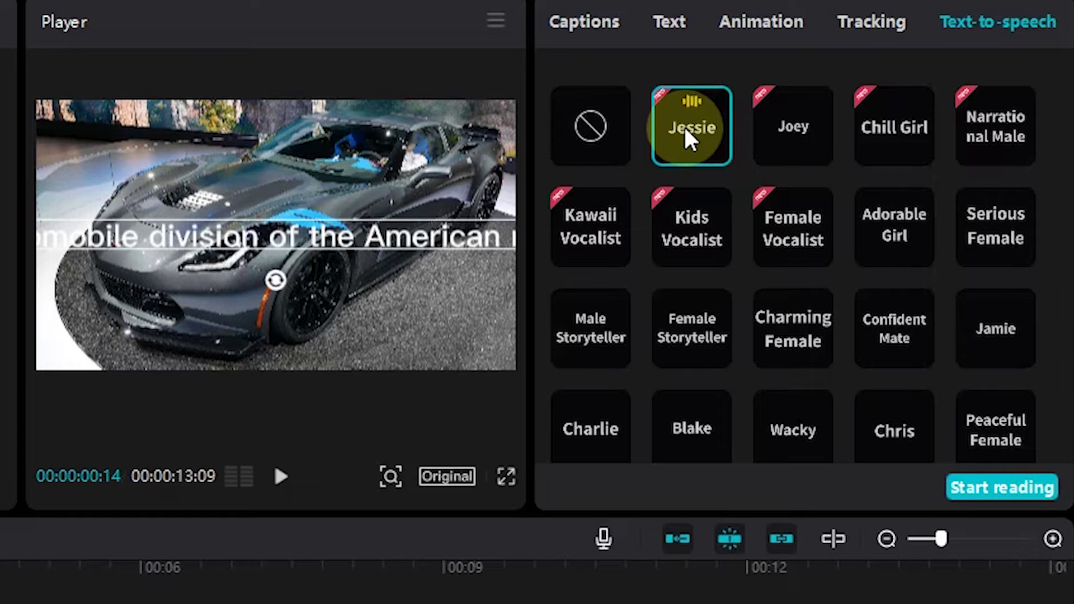
click(892, 158)
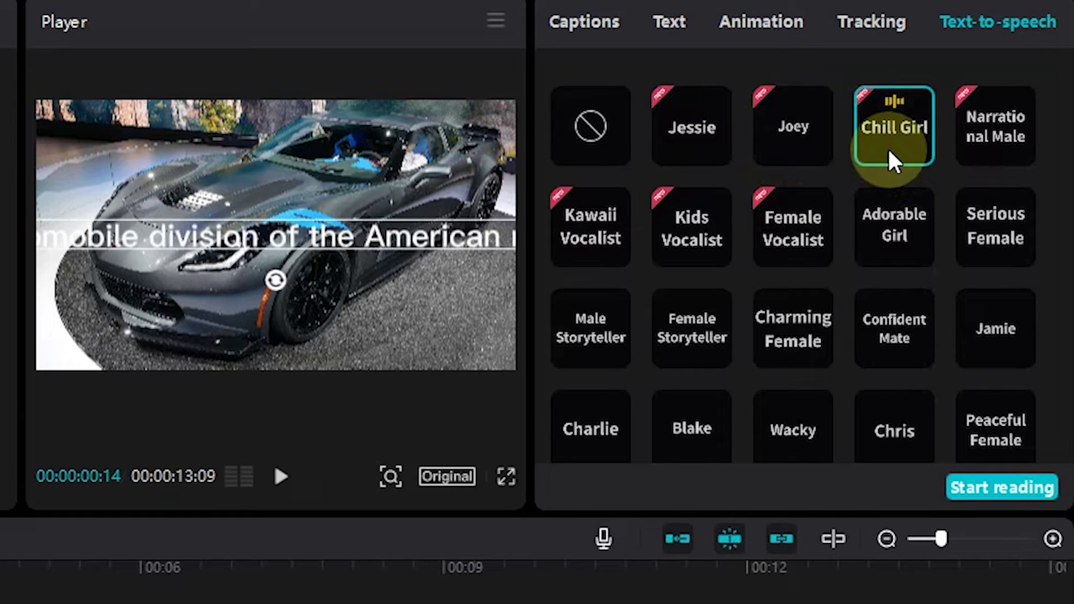
click(593, 241)
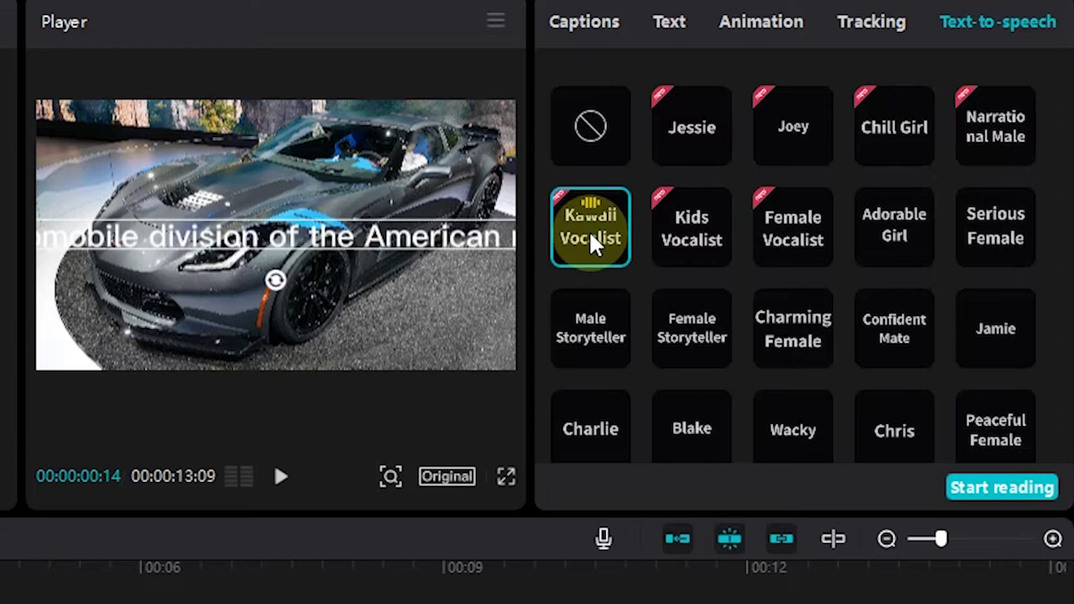
click(710, 240)
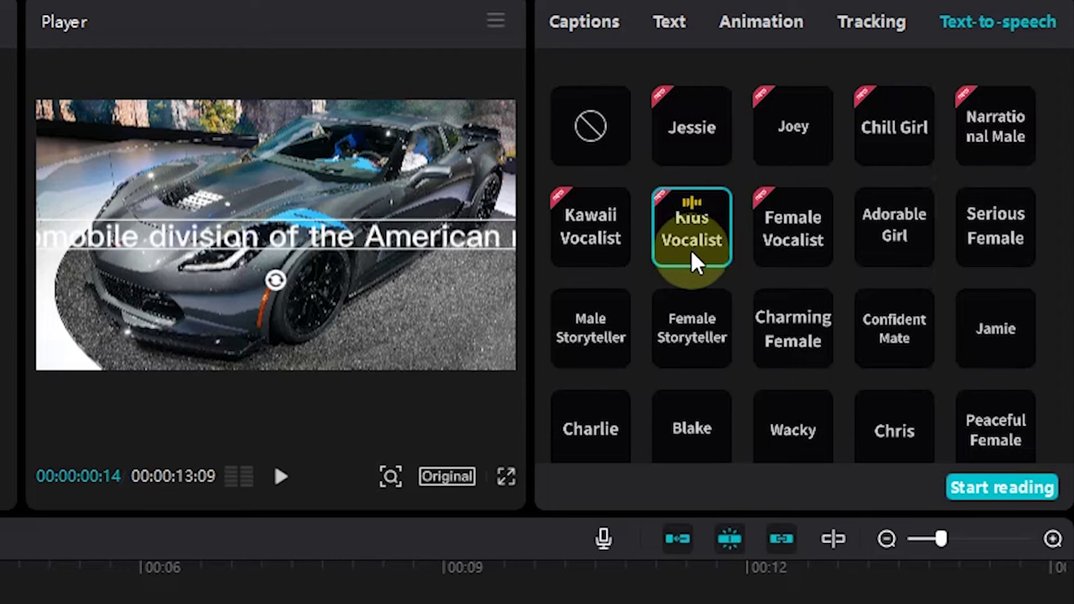
click(782, 242)
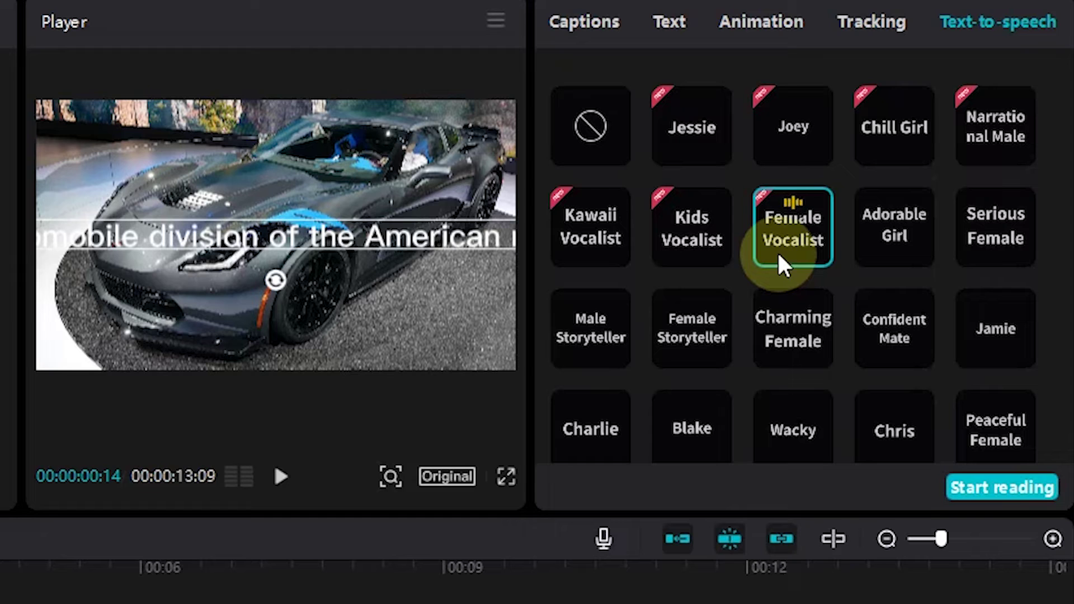
- Generate a Cute Boy voice narration of the Chevrolet caption
scroll(782, 262, down, 4)
click(997, 300)
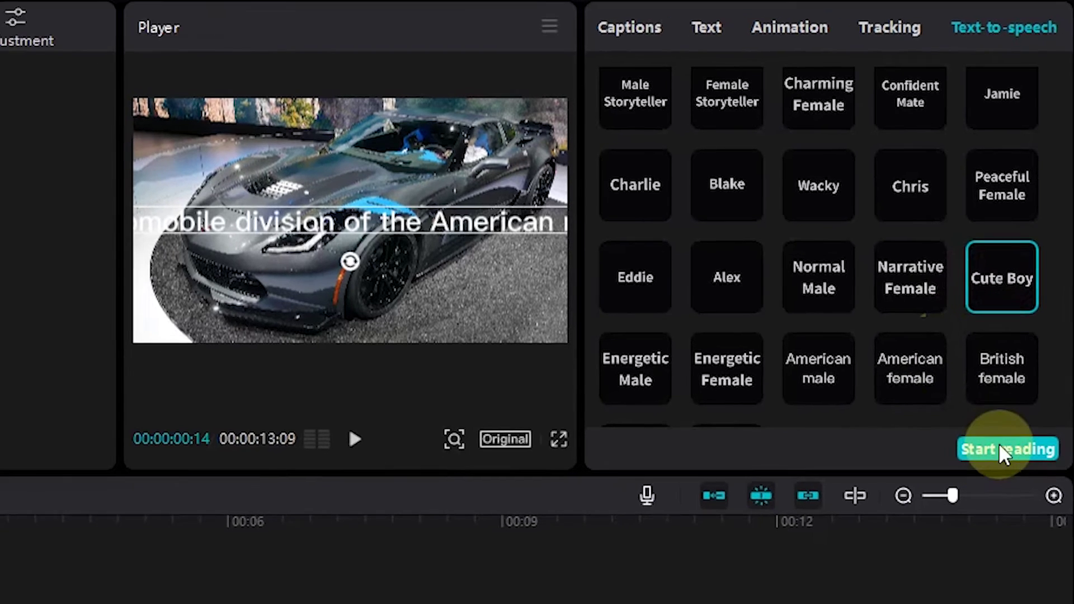
click(976, 495)
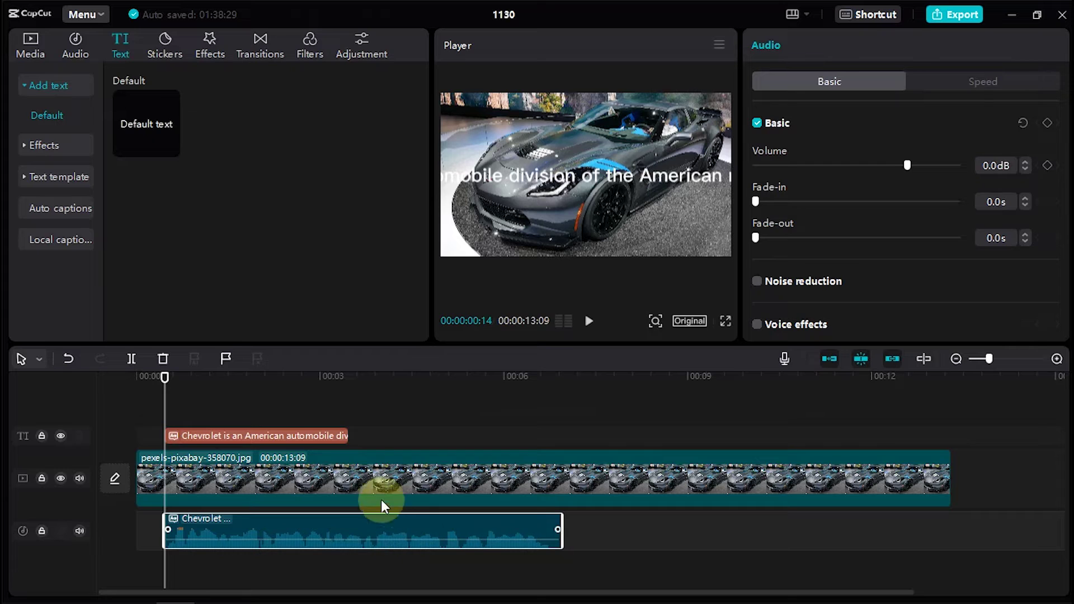
- Cut the caption text down to just the word 'Chevrolet'
click(323, 434)
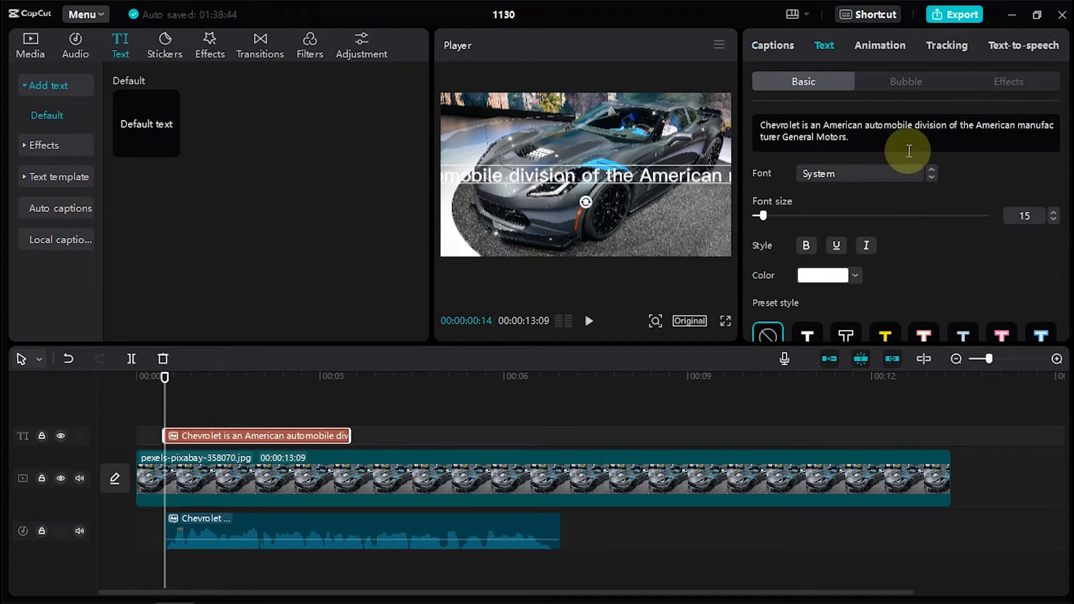
click(804, 125)
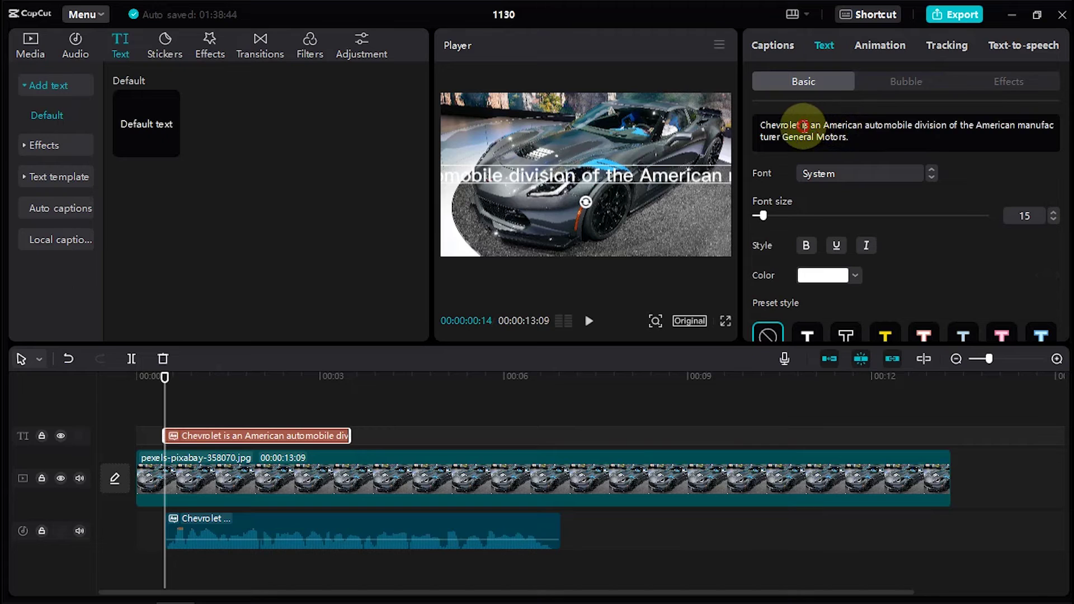
shift+click(870, 140)
key(BackSpace)
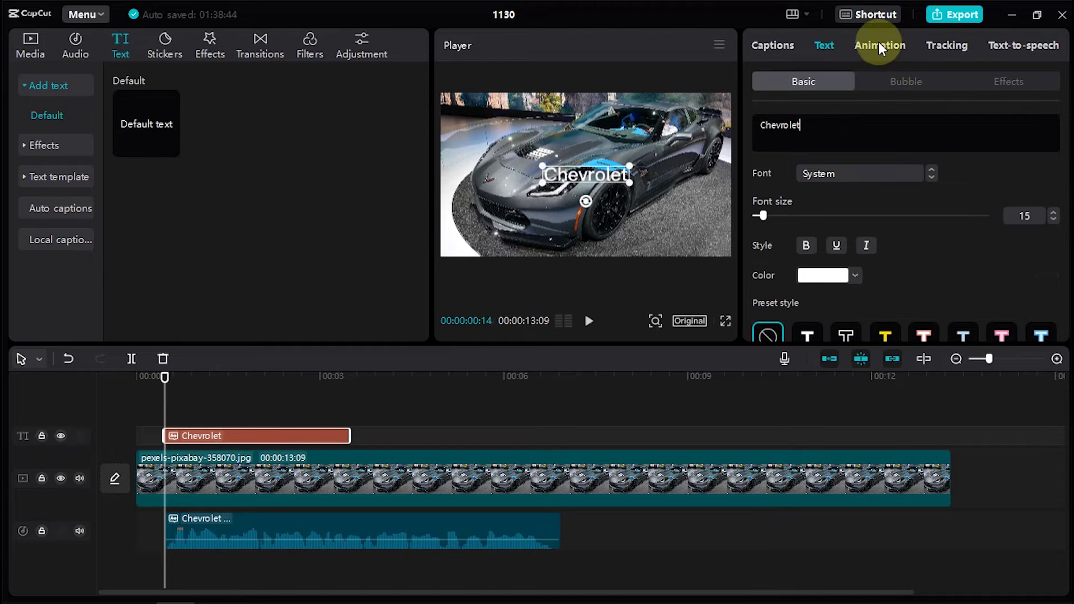
- Give the caption an Elastic In entrance and a Glitch Out exit animation
click(880, 46)
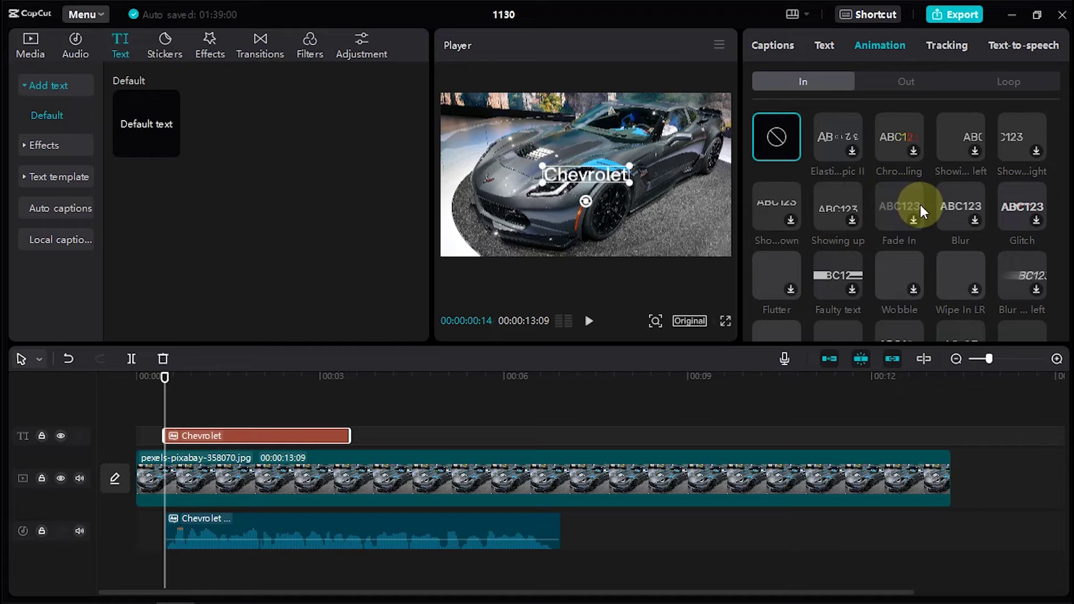
click(851, 156)
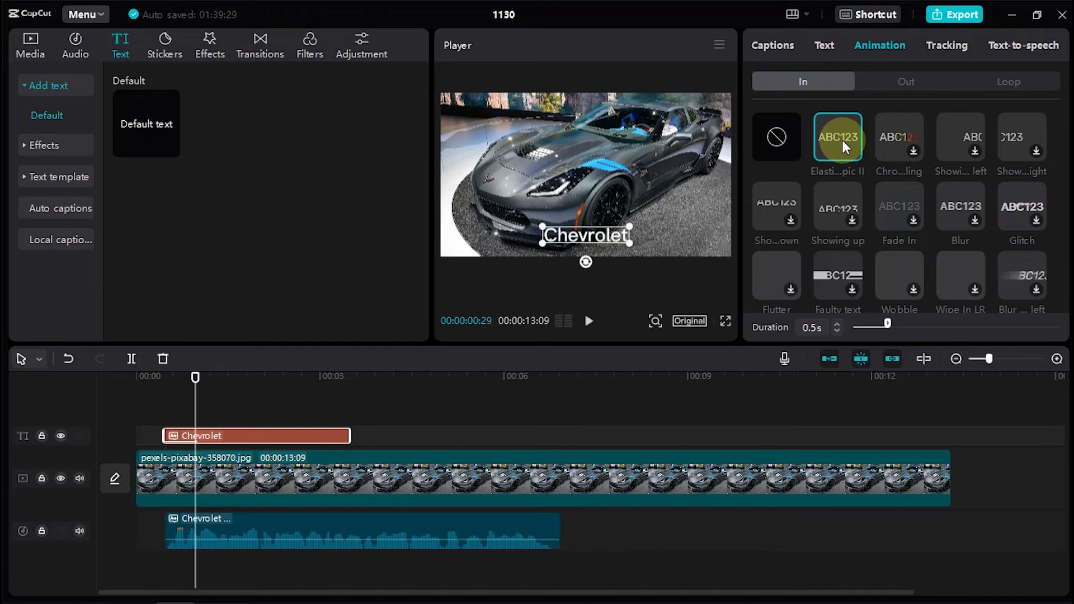
click(888, 86)
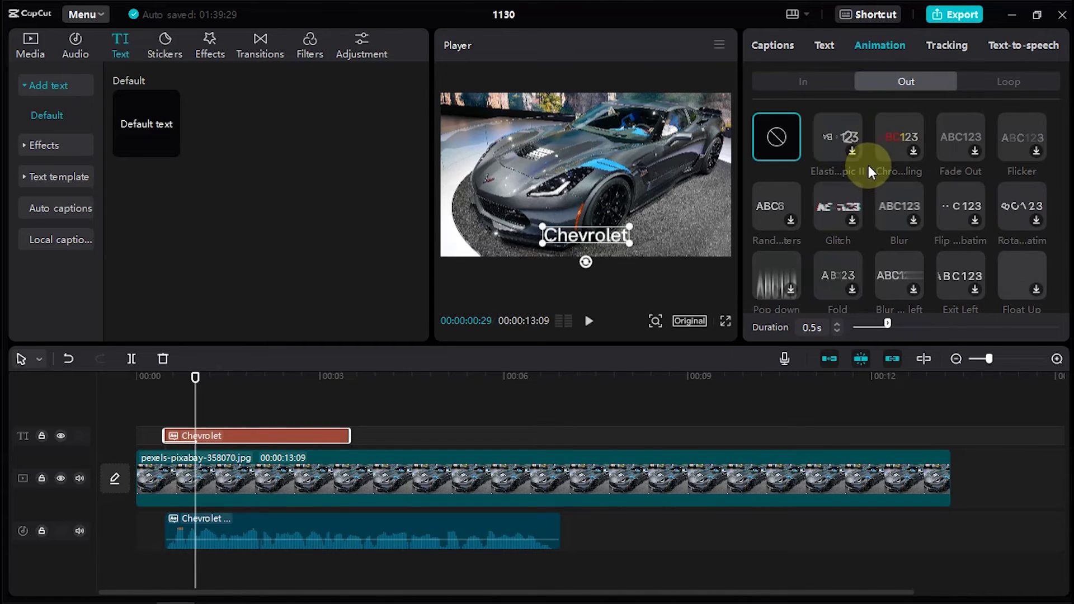
click(850, 223)
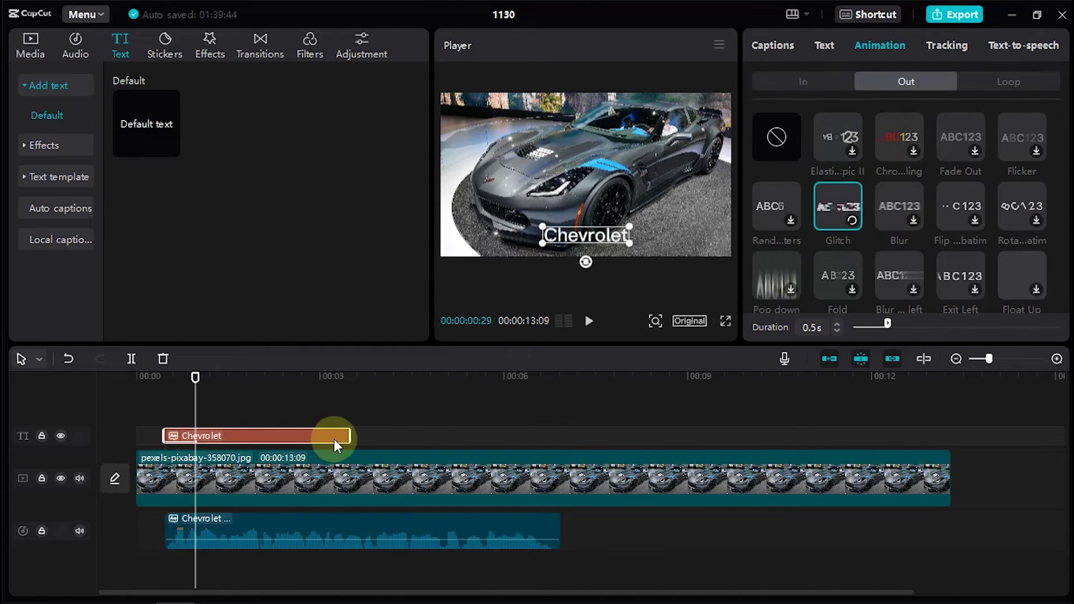
- Trim the Chevrolet caption at about 01:15 and paste a duplicate after it
drag(197, 380, 223, 376)
key(w)
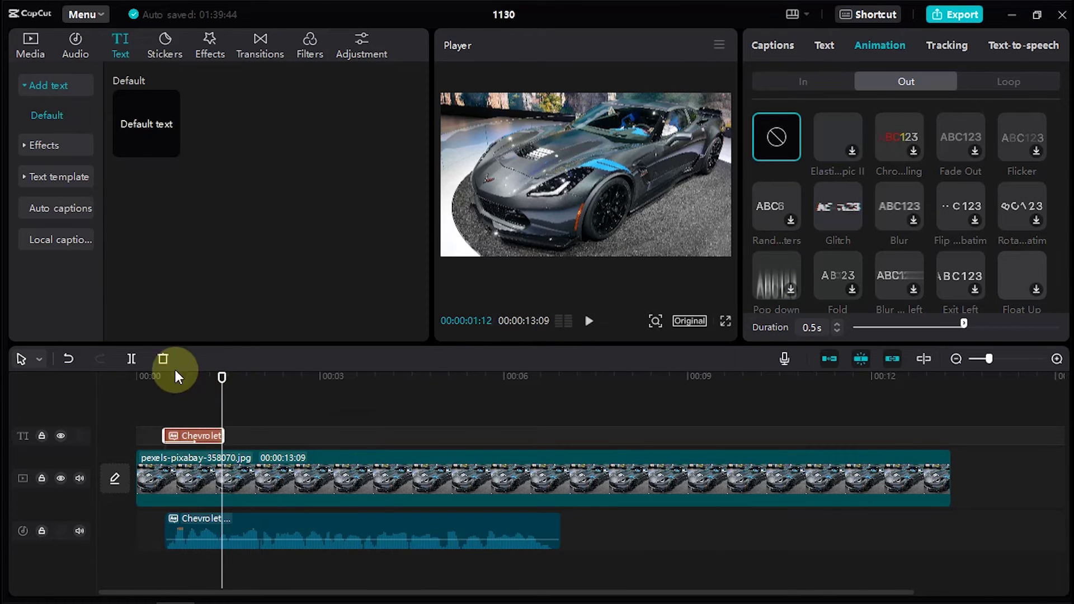
click(169, 397)
click(200, 433)
key(ctrl+c)
key(ctrl+v)
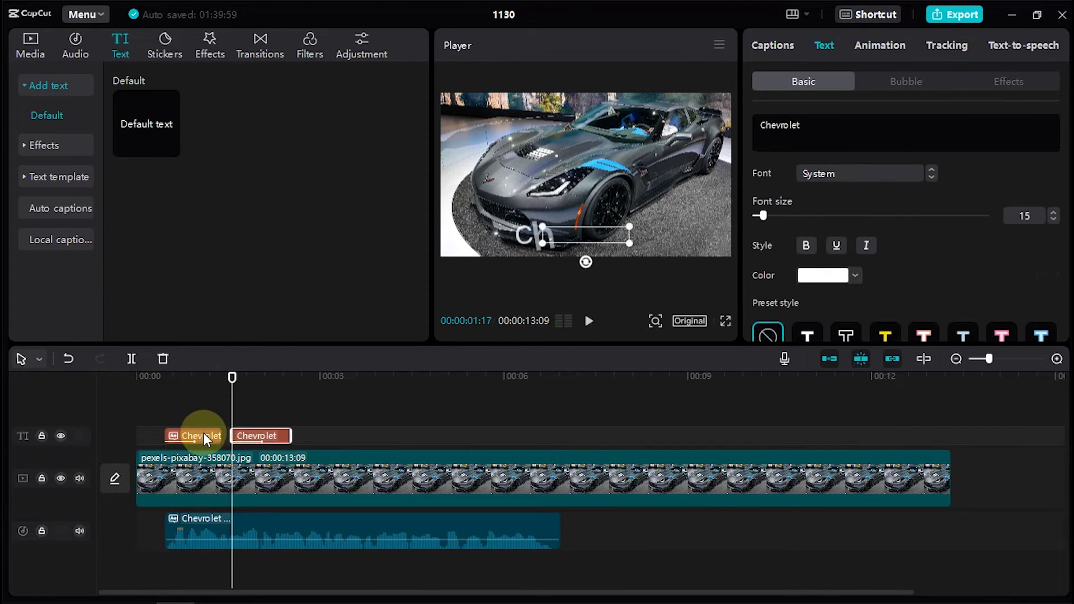
click(482, 475)
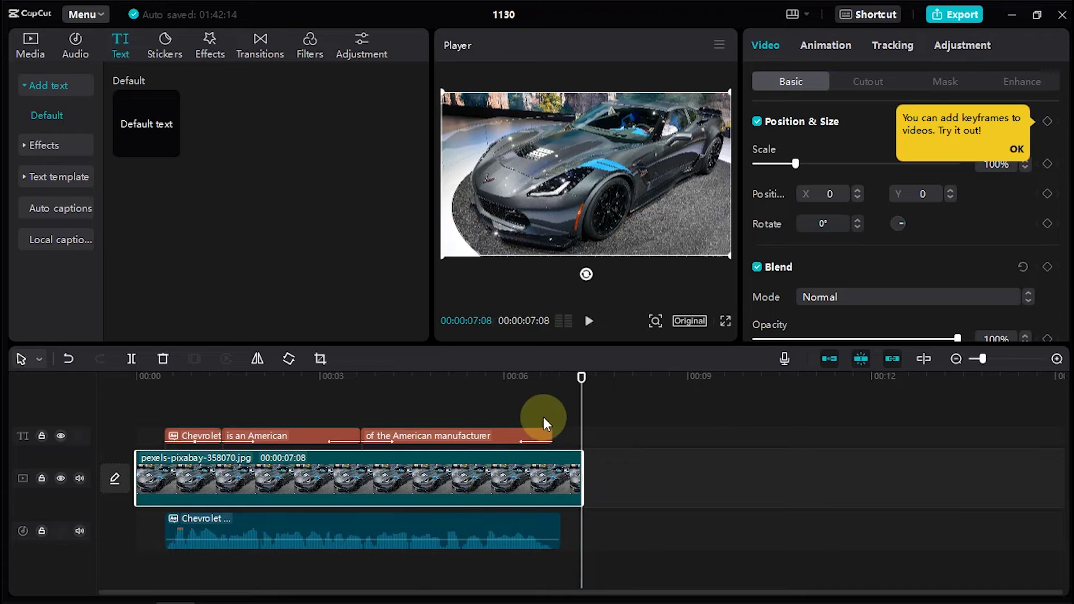
click(544, 420)
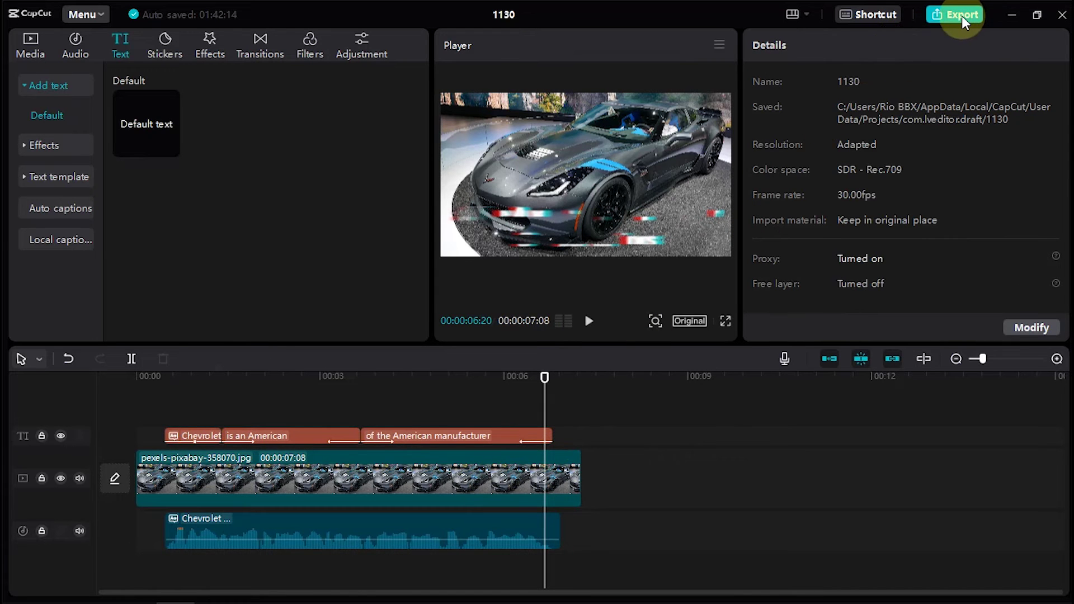
- Set the export title to 'Create Naration'
key(ctrl+e)
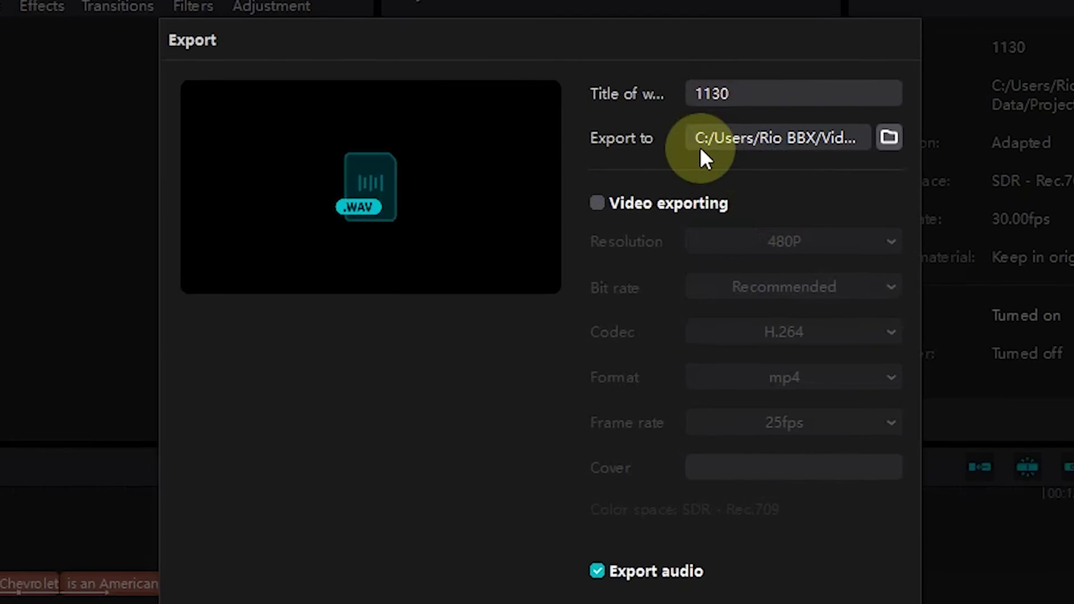
click(747, 92)
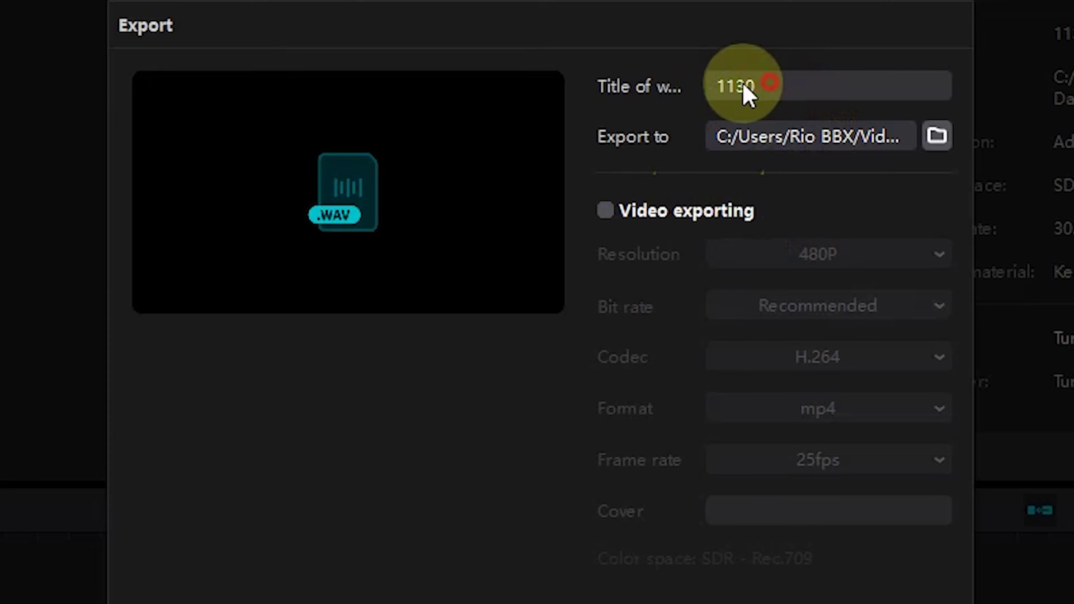
drag(744, 85, 670, 85)
text(C)
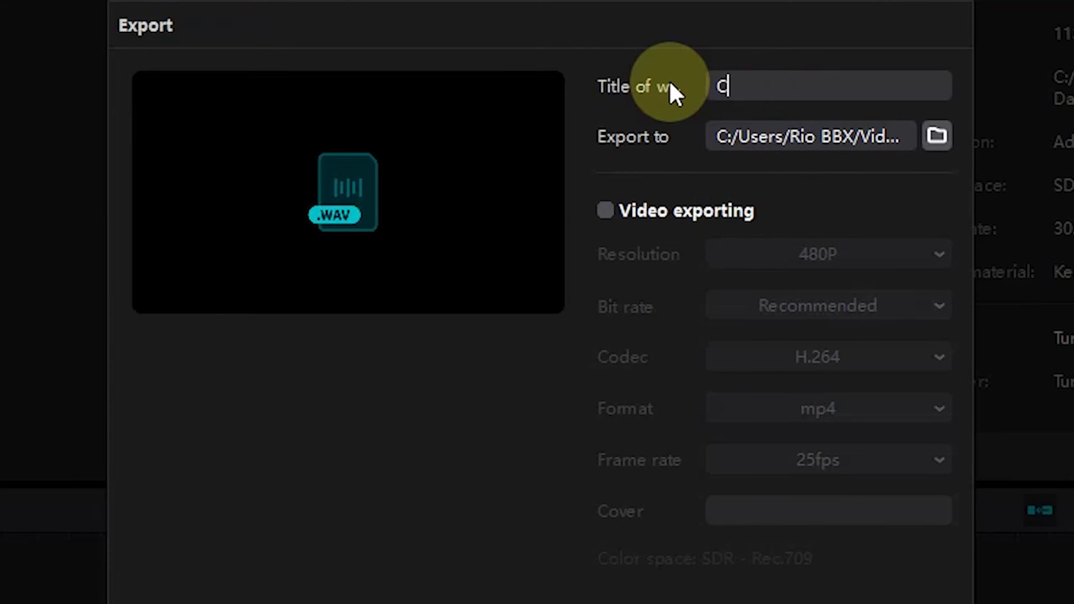
text(reate Naration)
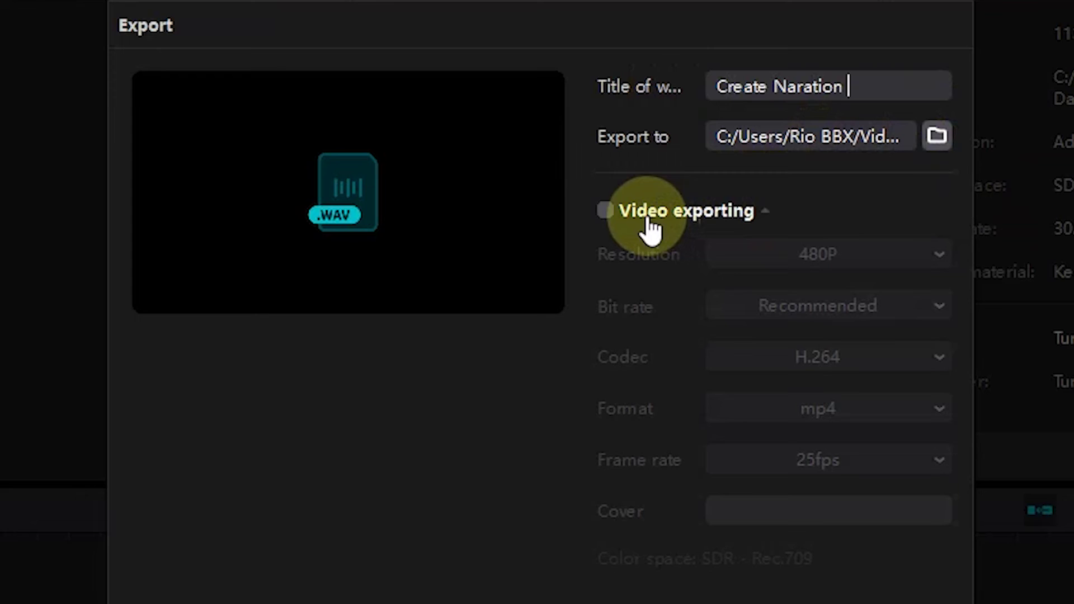
- Enable video export at 1080P resolution and go to the audio format setting
scroll(647, 229, down, 4)
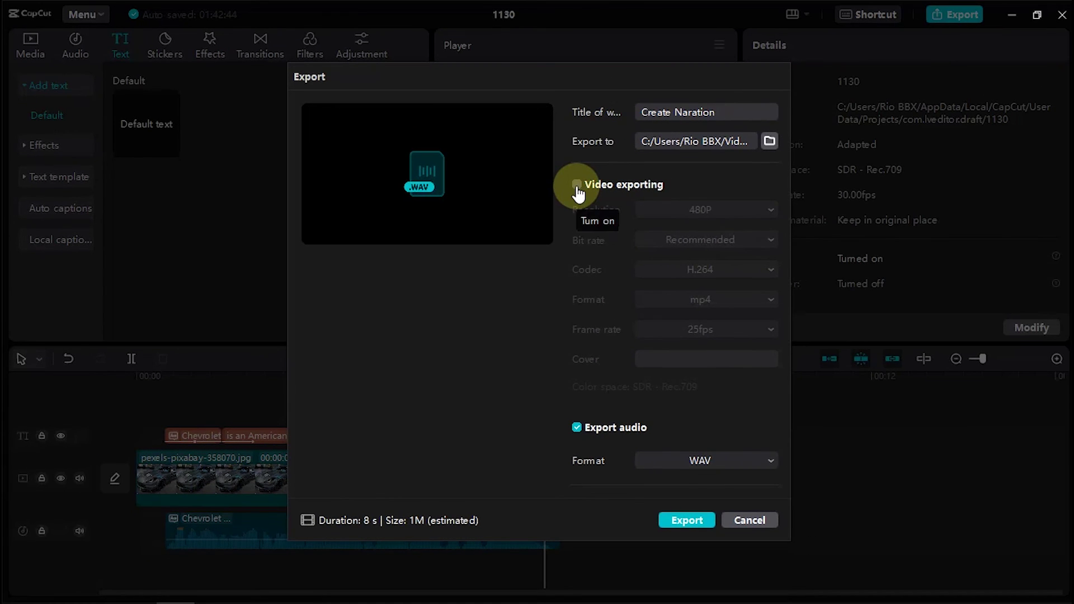
click(578, 191)
click(691, 212)
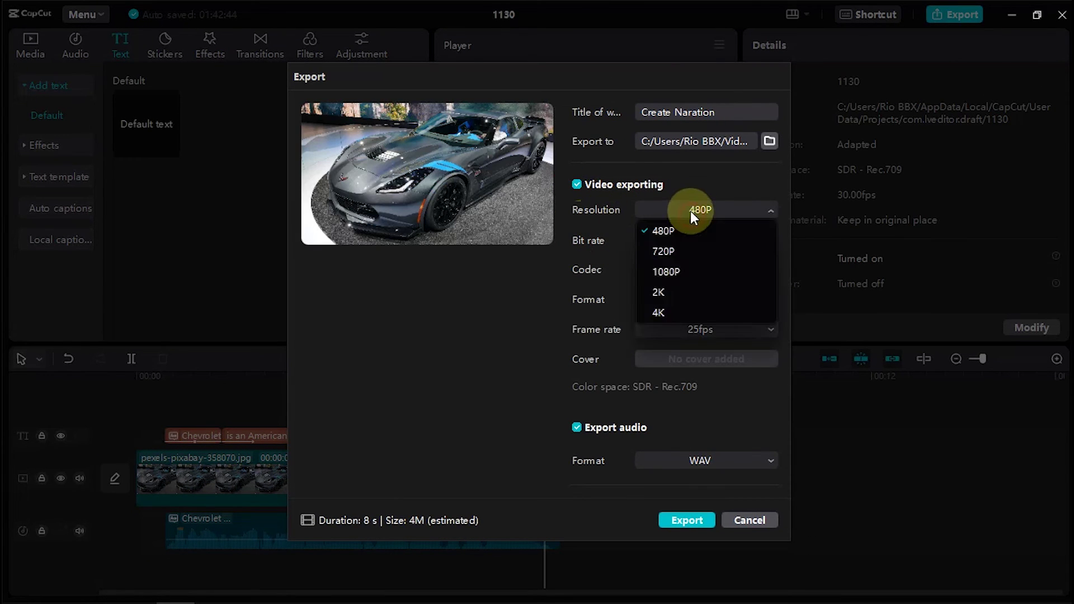
click(669, 271)
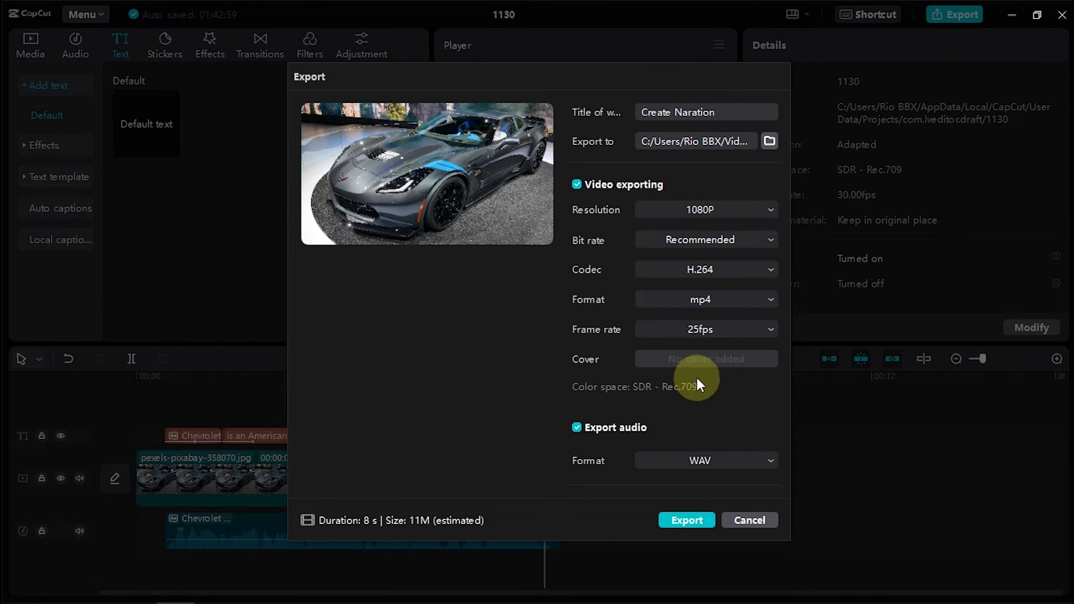
click(720, 460)
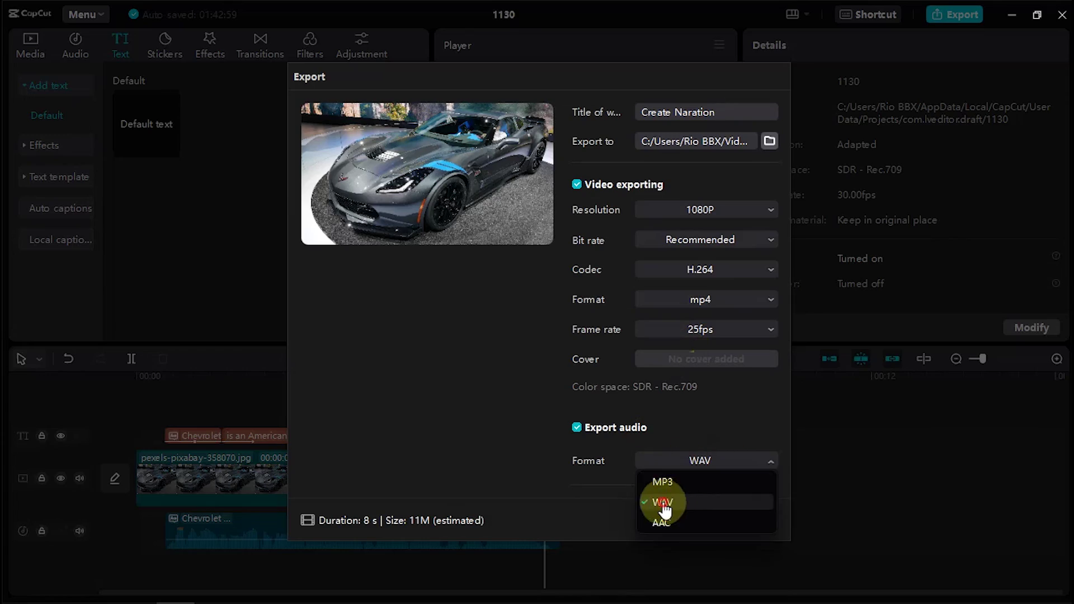